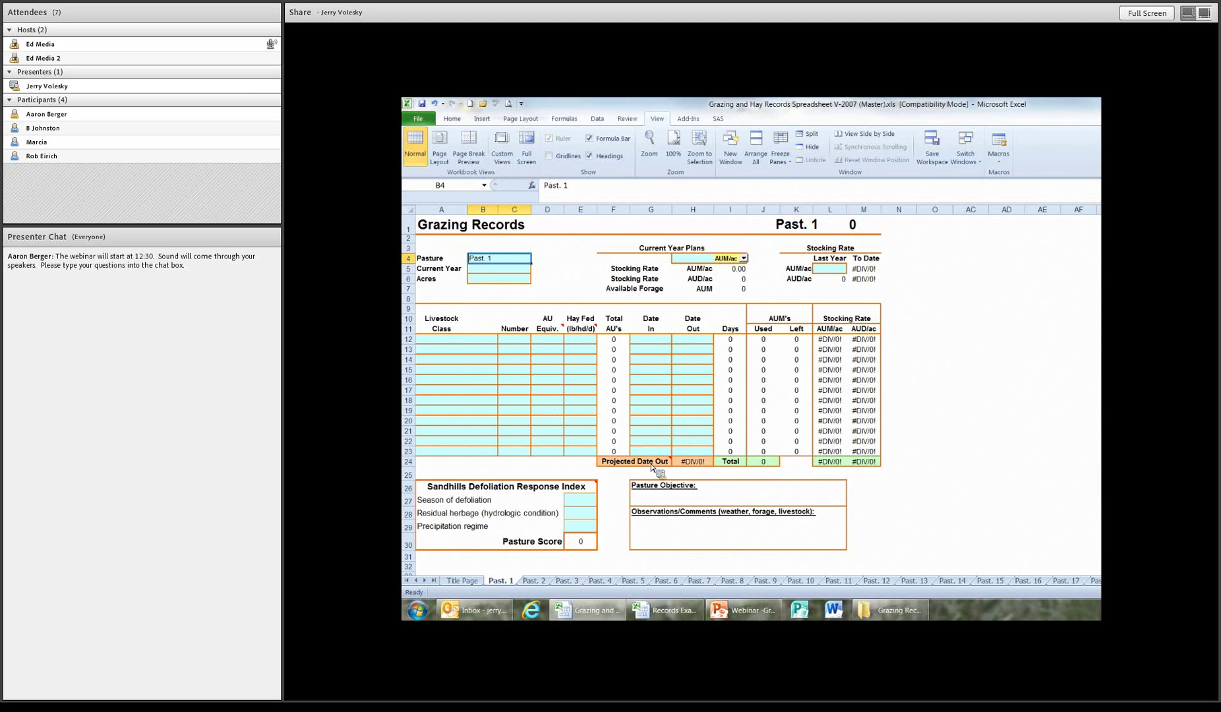
Switch the shared screen to the Animal Unit Equivalent slide
key(alt+Tab)
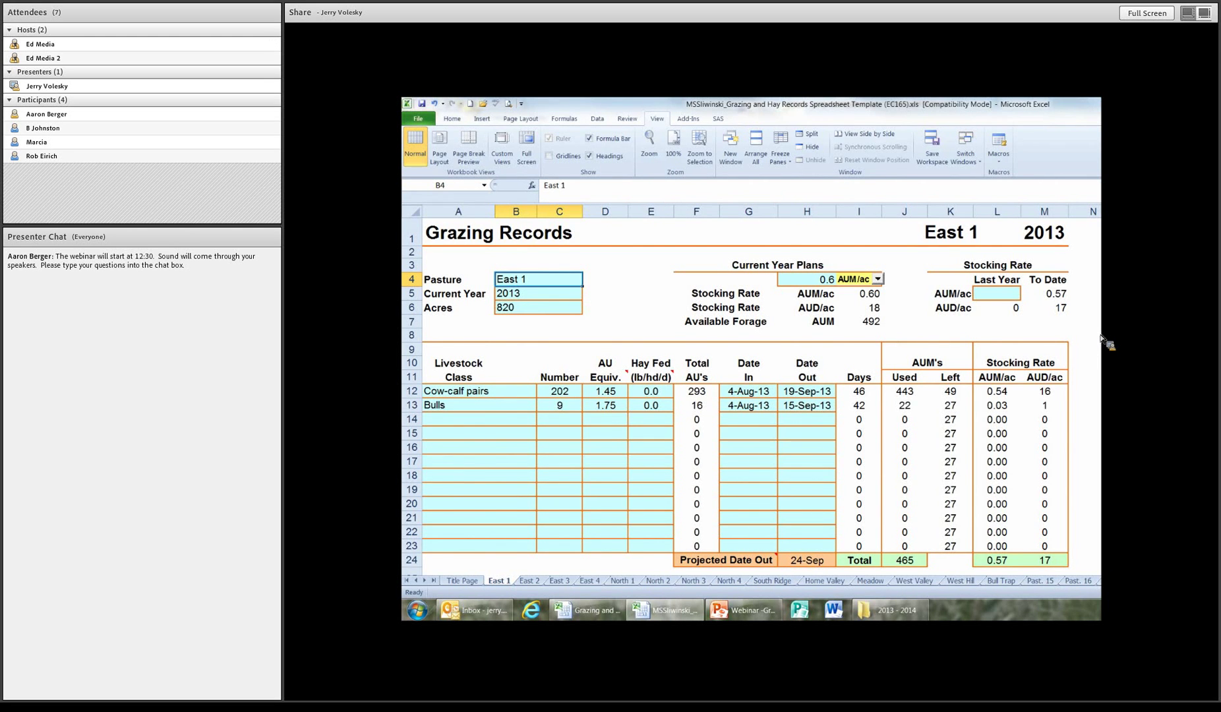
Switch the shared screen back to the presentation's Output slide
key(alt+Tab)
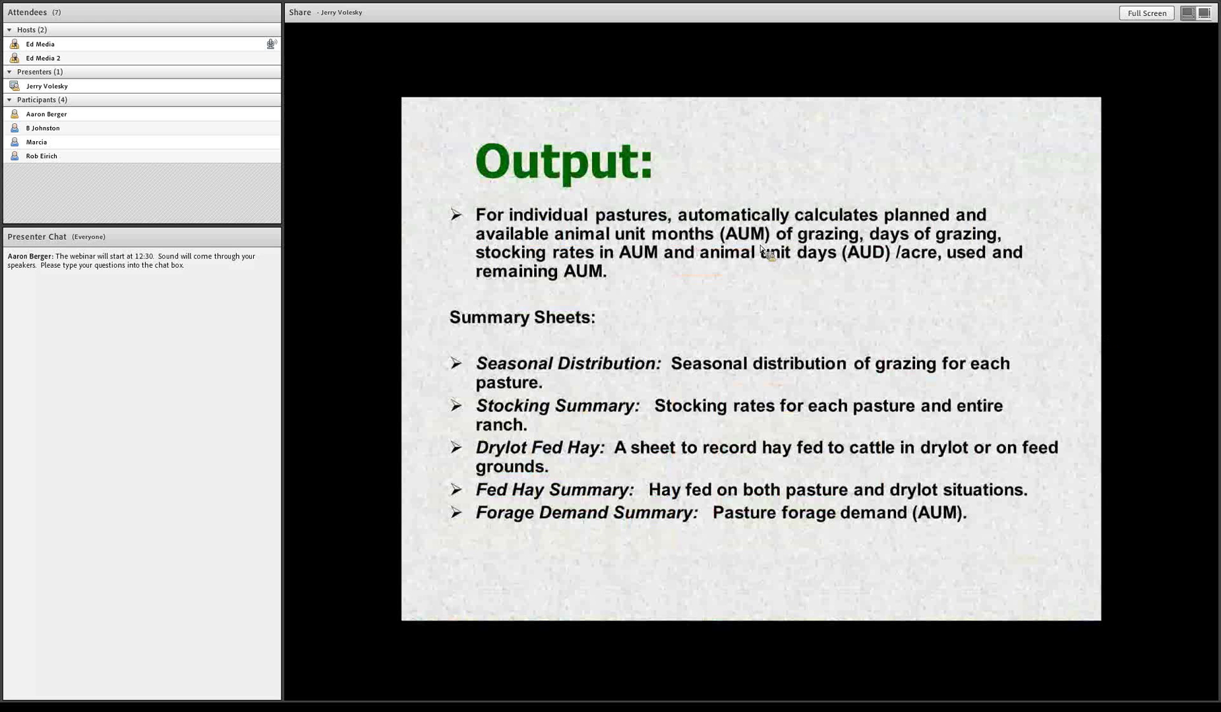